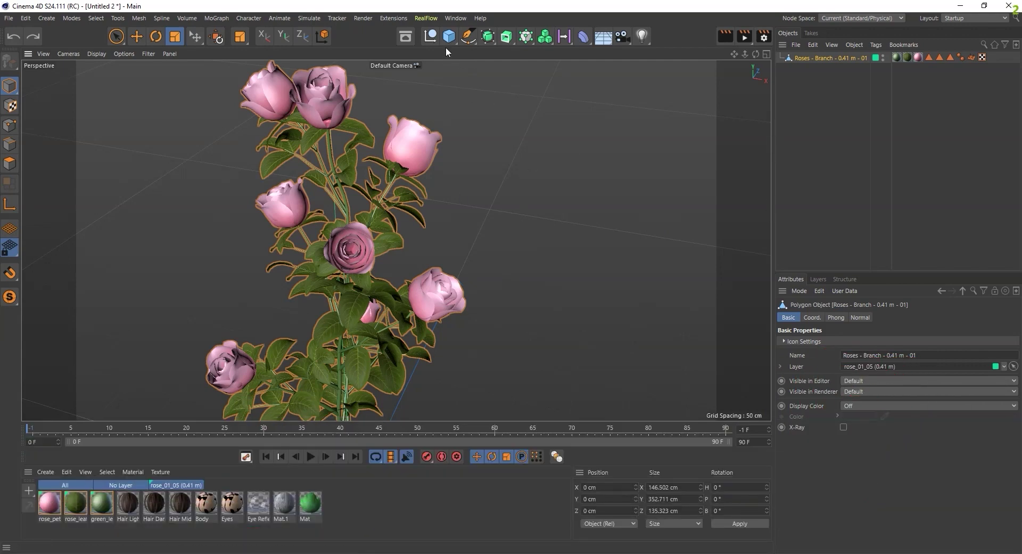
Create an instance of the rose branch and move it along Z to about 163 cm.
click(486, 39)
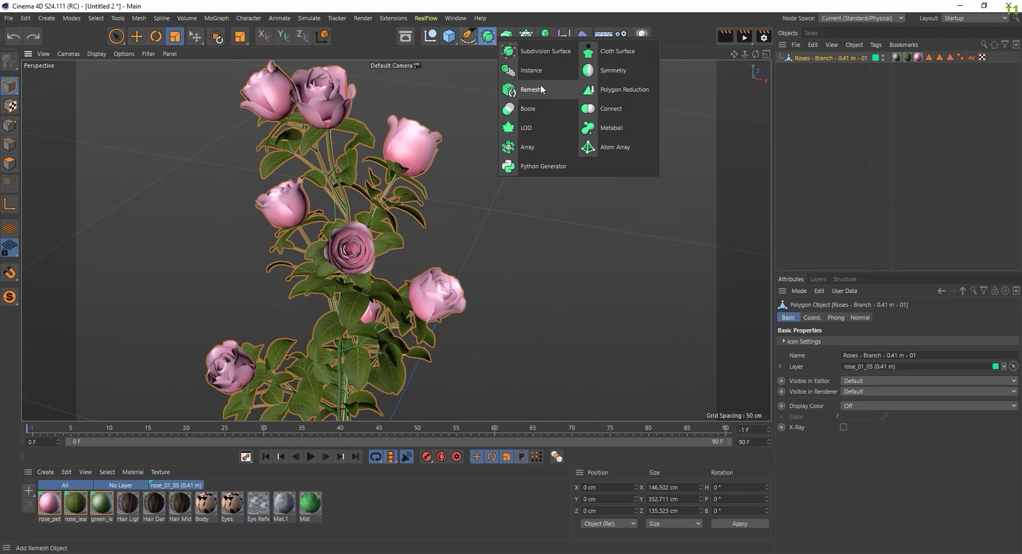
click(533, 71)
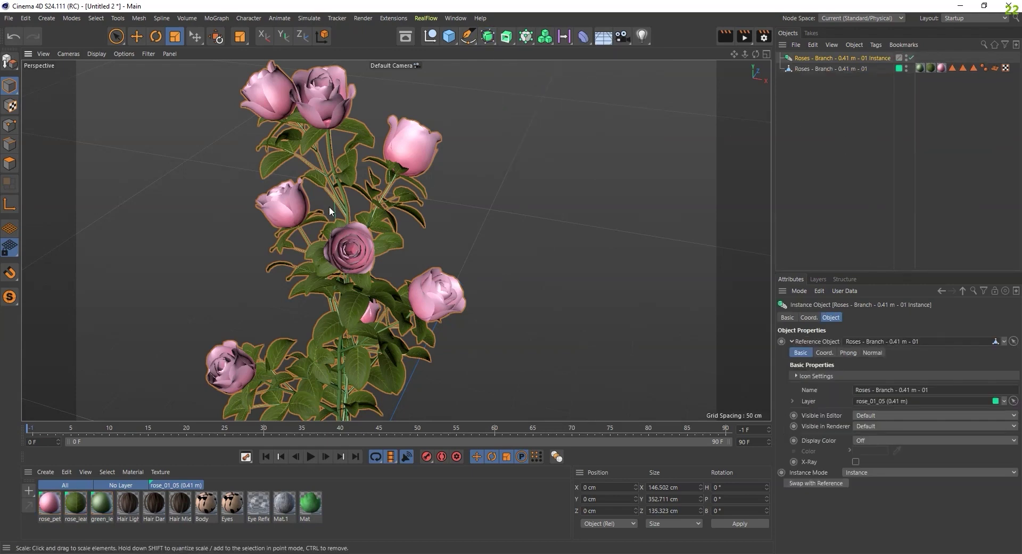
scroll(427, 269, down, 3)
alt+middle_drag(430, 270, 390, 173)
alt+drag(328, 297, 133, 69)
click(136, 37)
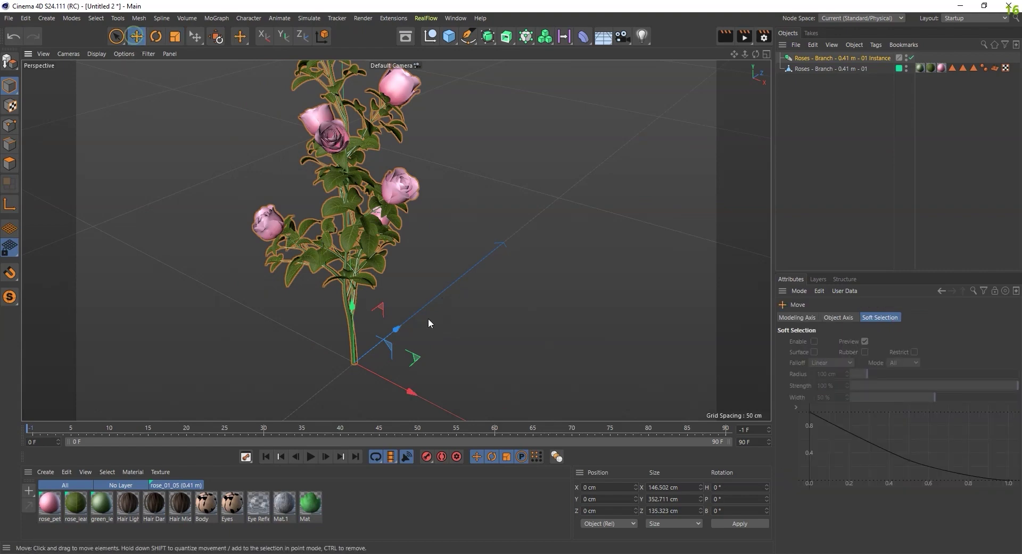
alt+drag(428, 318, 516, 315)
alt+drag(607, 315, 553, 291)
scroll(553, 290, up, 5)
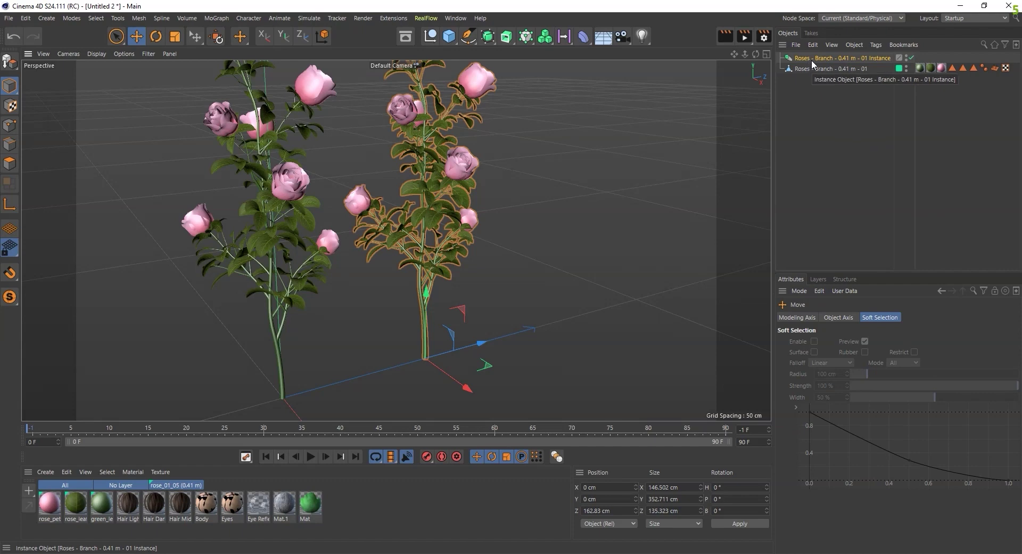
Duplicate the rose instance and move the copy along Z to about 395 cm.
ctrl+drag(806, 58, 801, 92)
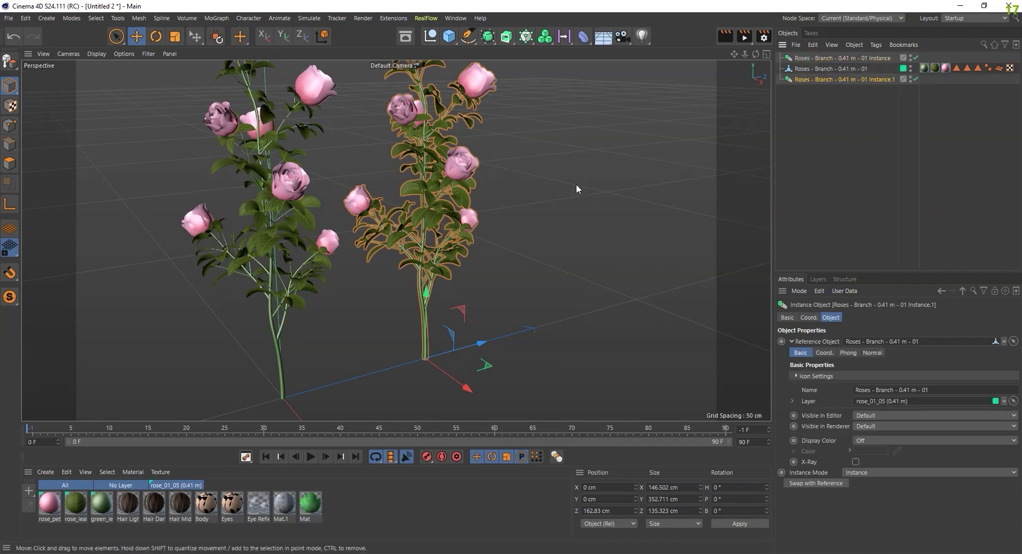
drag(478, 344, 632, 322)
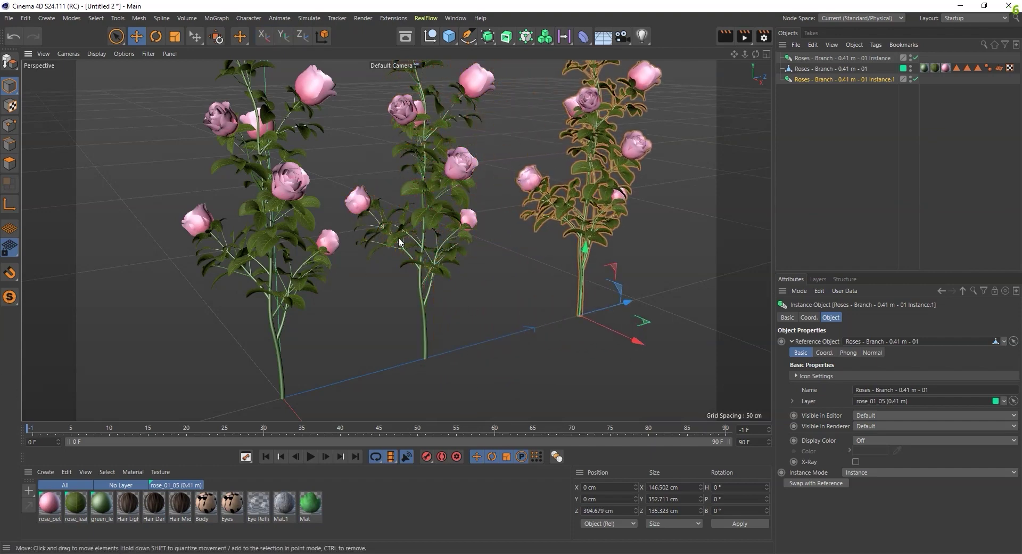
scroll(416, 240, down, 2)
alt+drag(414, 241, 515, 239)
alt+middle_drag(516, 238, 490, 270)
alt+drag(490, 270, 488, 244)
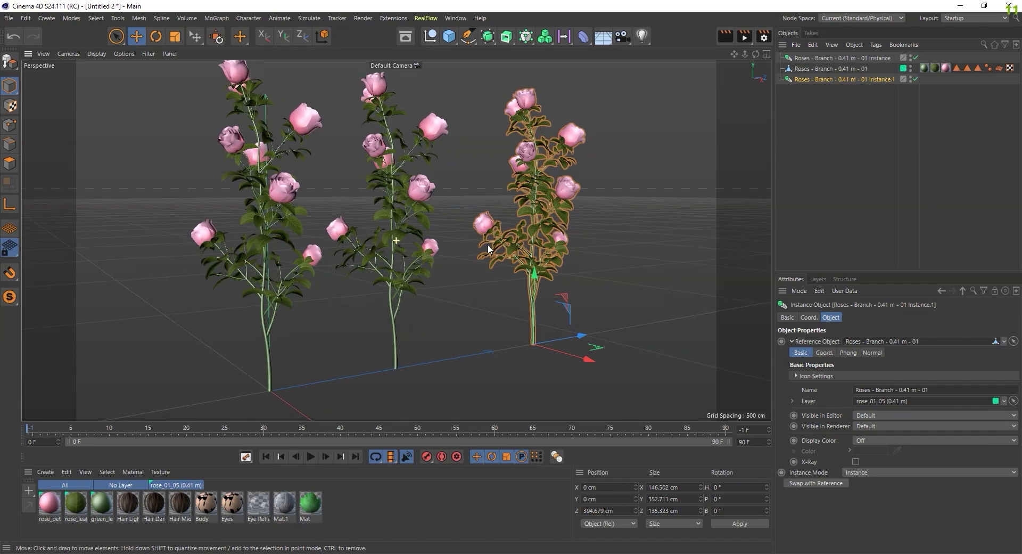
Scale the original rose branch down uniformly to a height of about 256 cm.
click(807, 58)
click(809, 69)
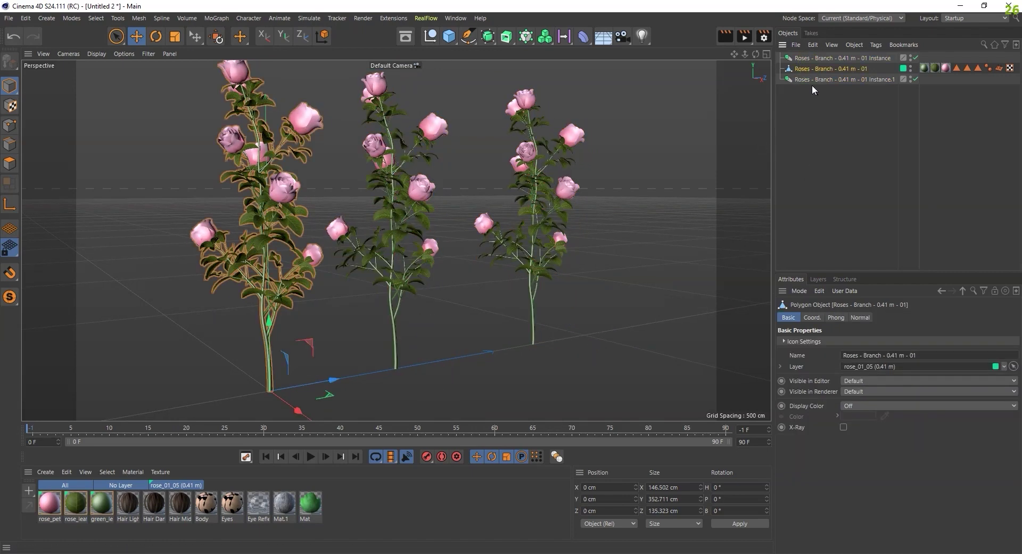
click(809, 79)
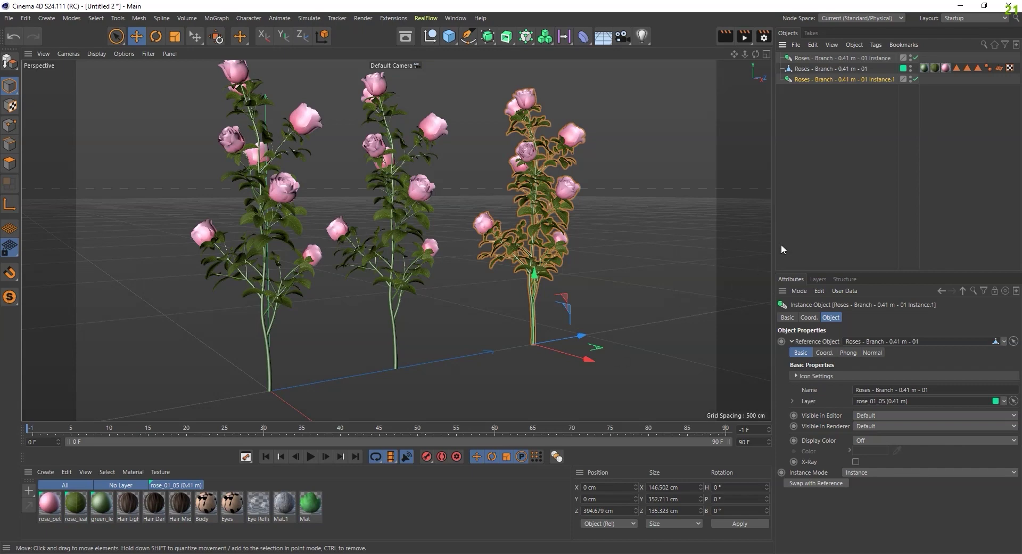
click(808, 69)
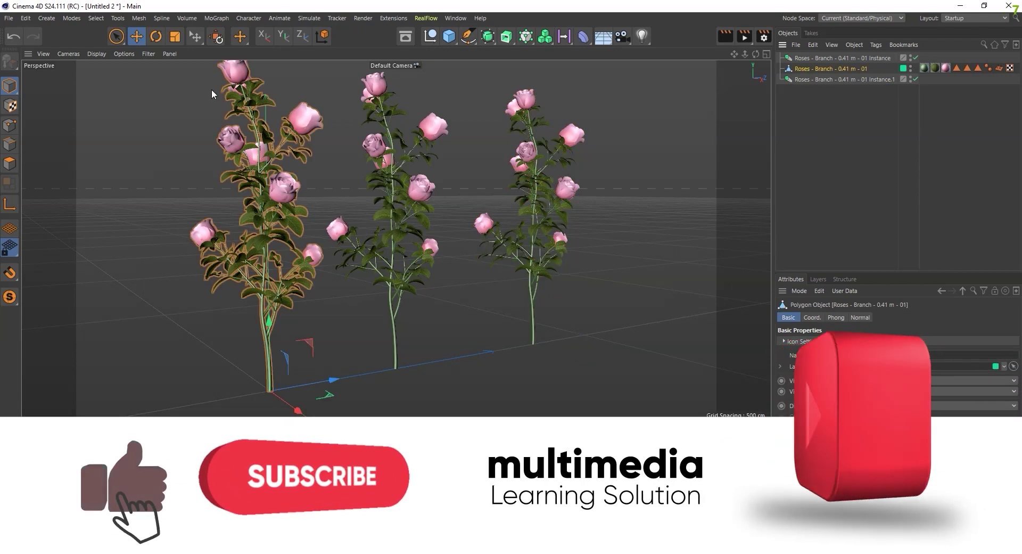
key(t)
drag(376, 342, 269, 383)
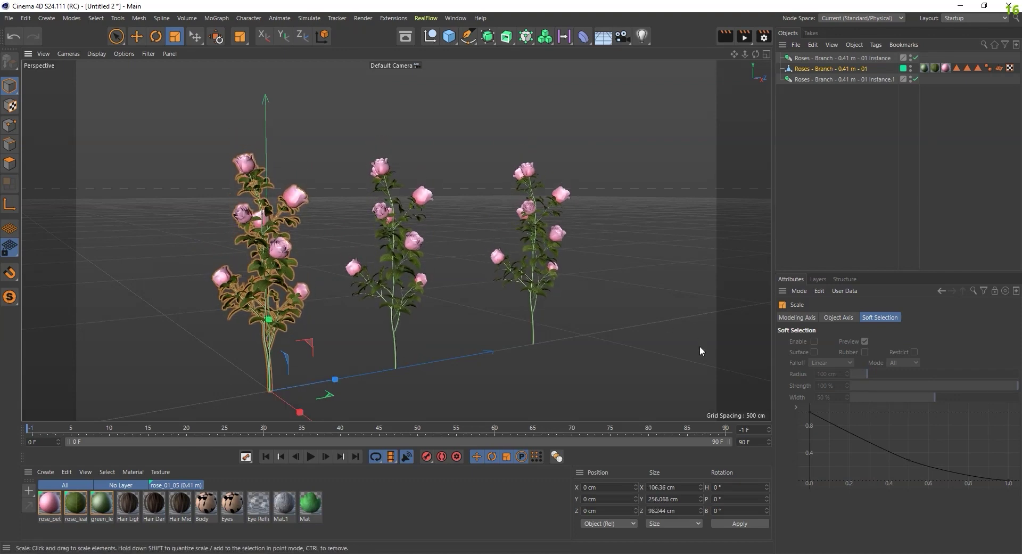
Move the farthest rose instance along X to about -59 cm.
click(810, 57)
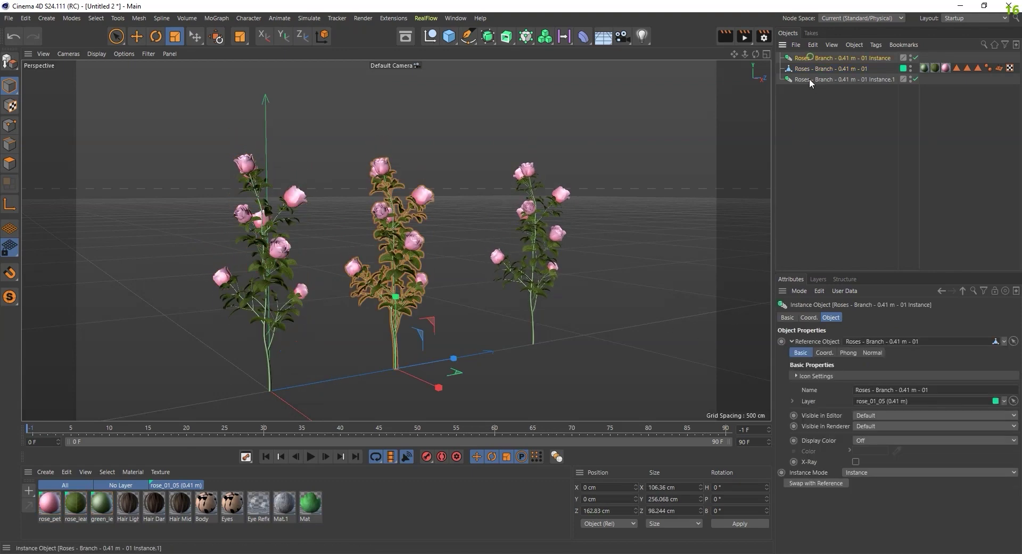
click(810, 78)
click(807, 59)
click(807, 76)
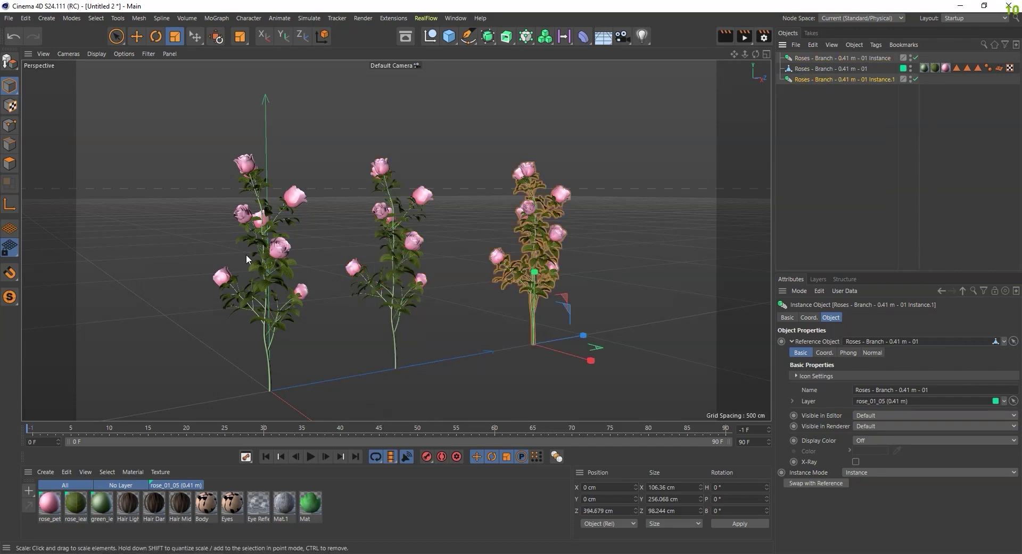
click(139, 38)
alt+drag(373, 341, 423, 394)
alt+middle_drag(424, 394, 383, 356)
drag(568, 351, 481, 302)
key(ctrl+z)
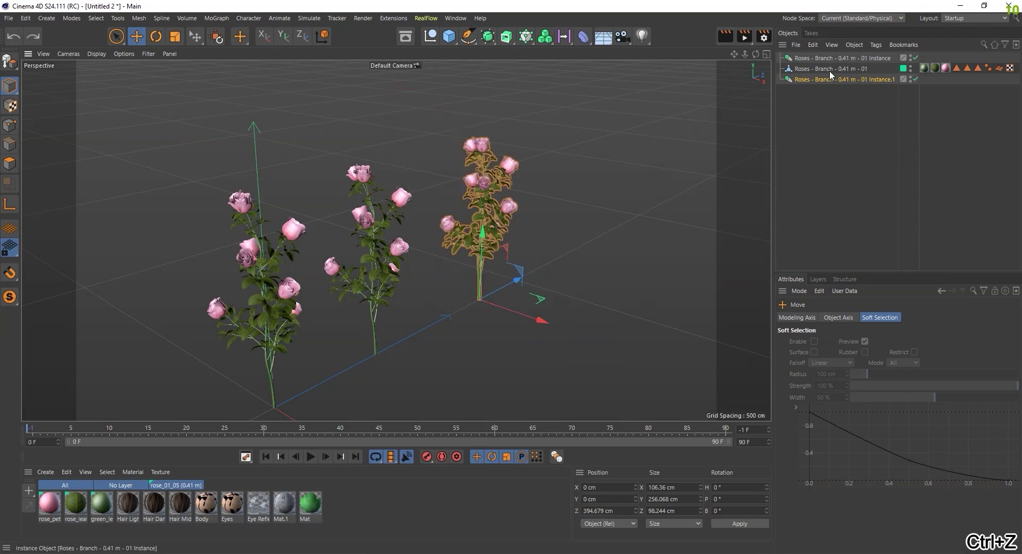
click(818, 69)
click(816, 79)
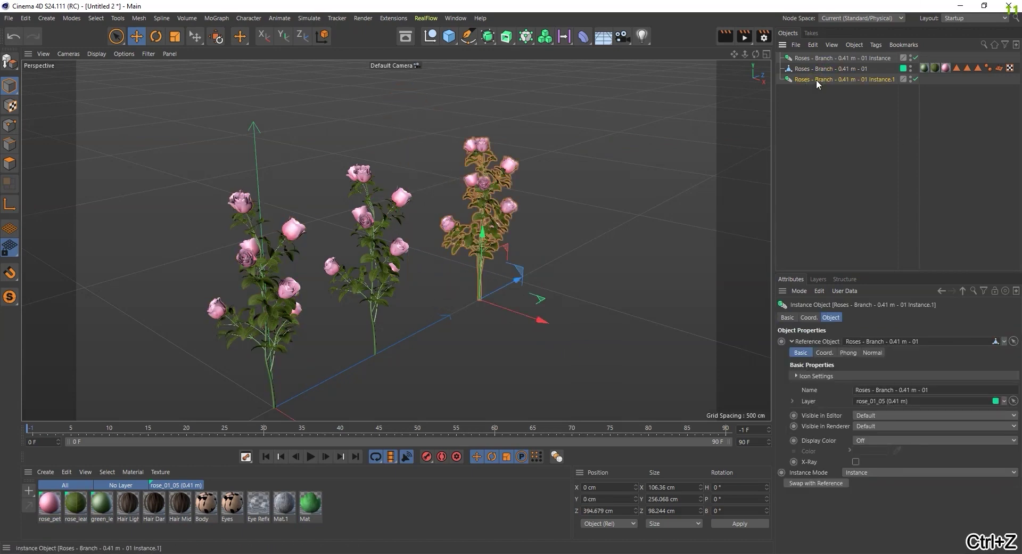
drag(529, 318, 498, 310)
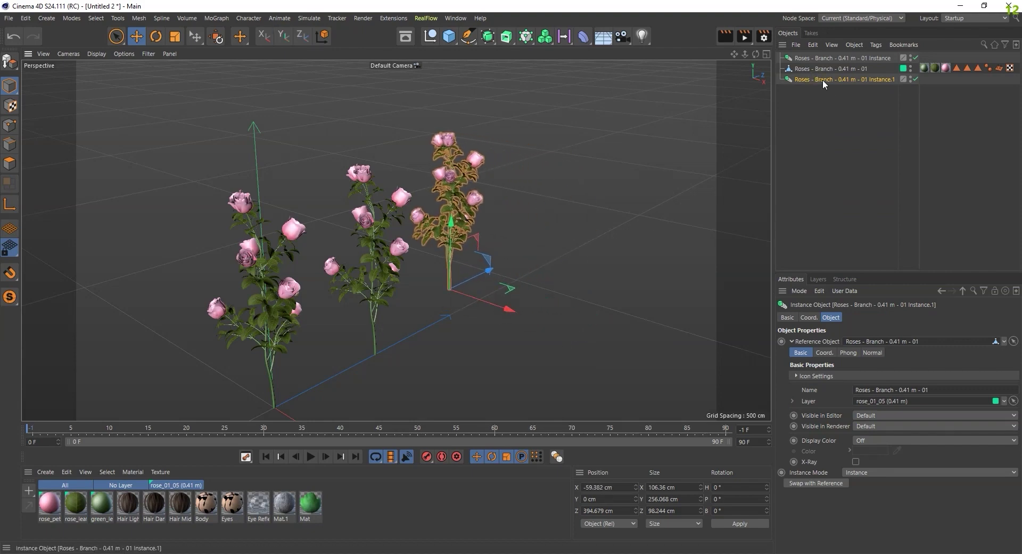
Duplicate the farthest rose instance and move the copy along X to about 126 cm.
ctrl+drag(823, 79, 825, 97)
drag(506, 308, 609, 369)
alt+drag(484, 327, 415, 342)
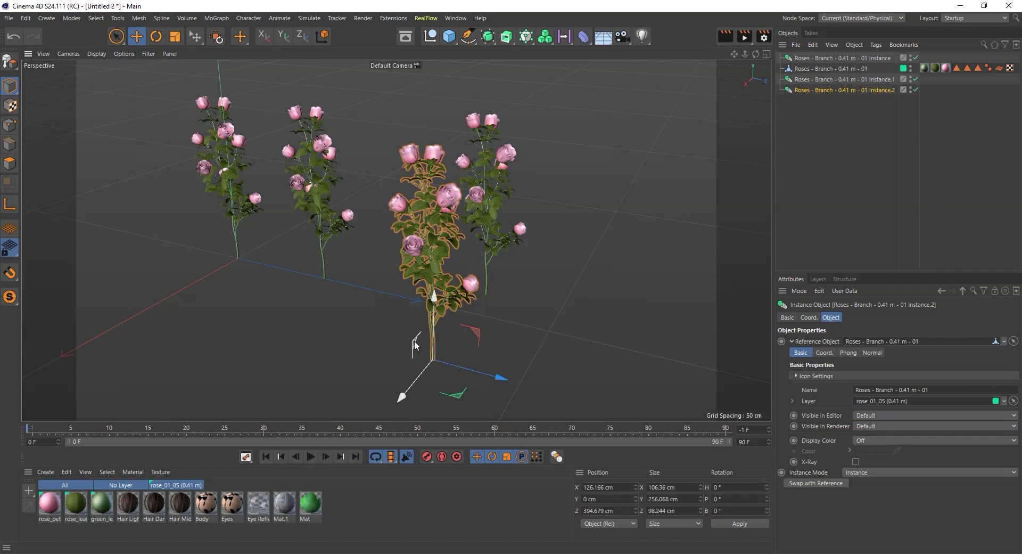
Add a Helix spline and set its plane to XZ.
click(467, 42)
mouse_move(654, 281)
alt+middle_down()
mouse_move(661, 287)
mouse_move(647, 285)
alt+middle_up()
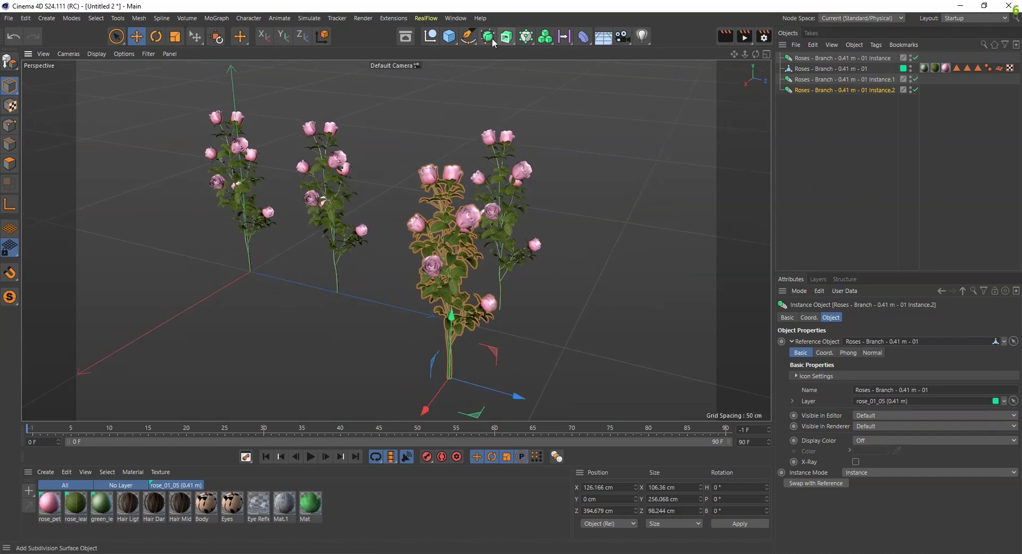
click(473, 38)
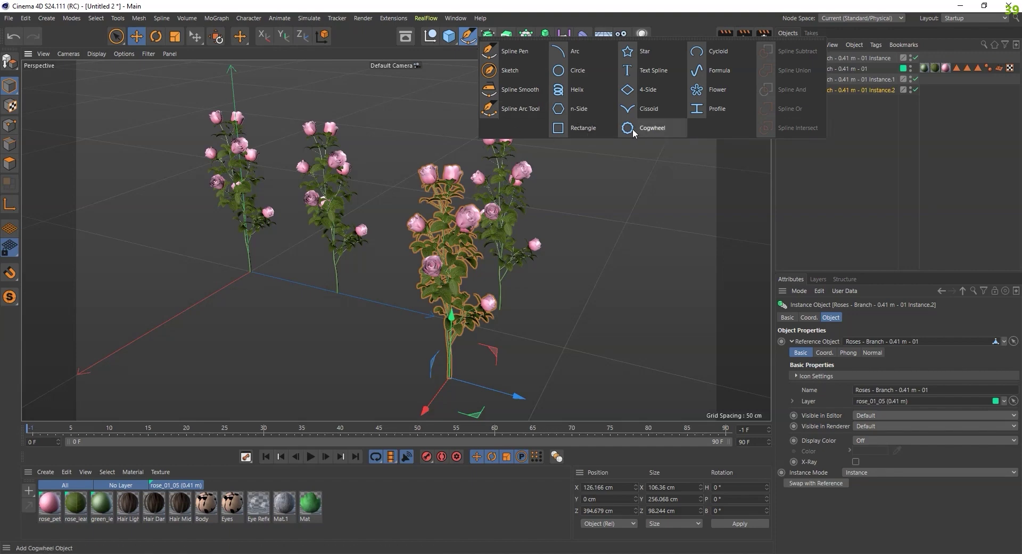
click(568, 90)
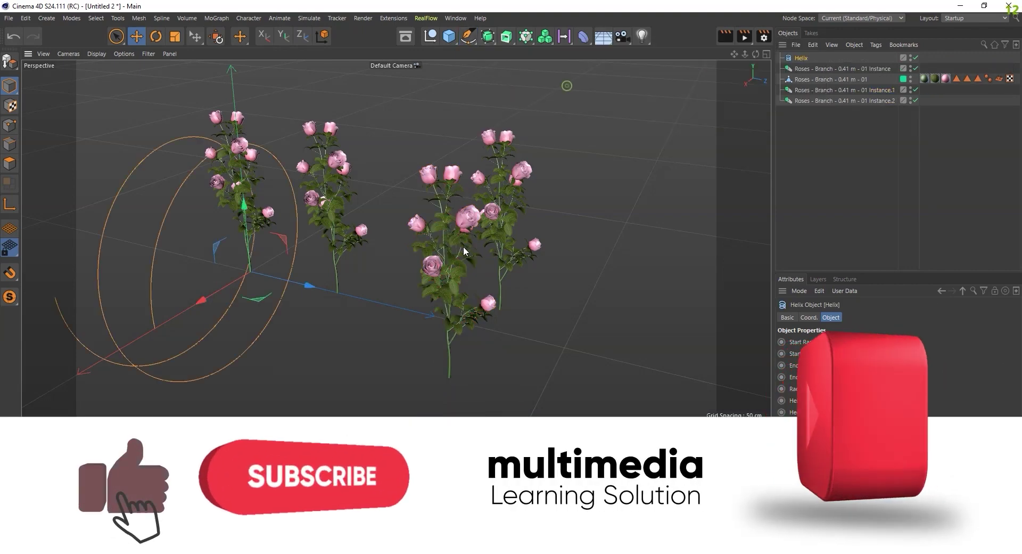
scroll(474, 247, down, 3)
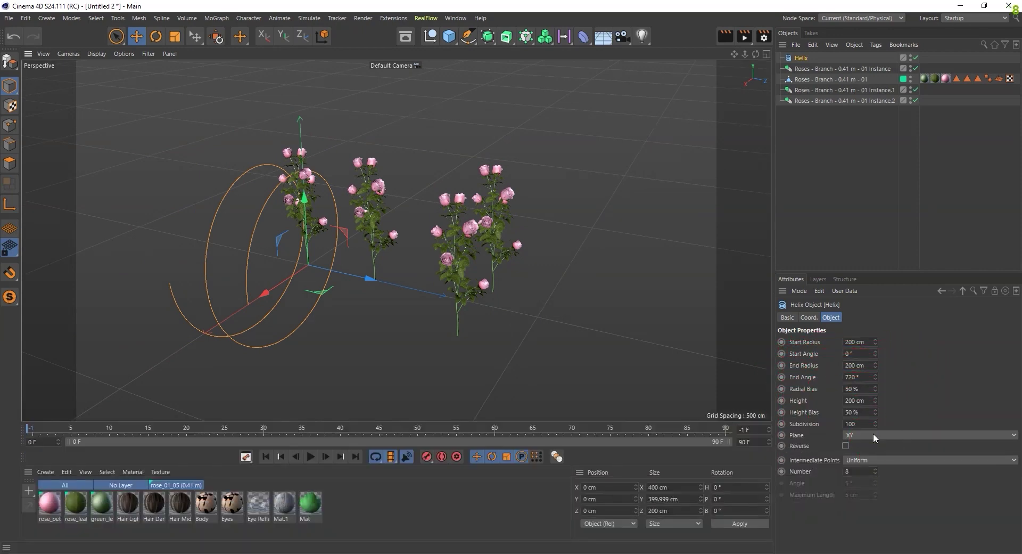
click(874, 433)
click(857, 469)
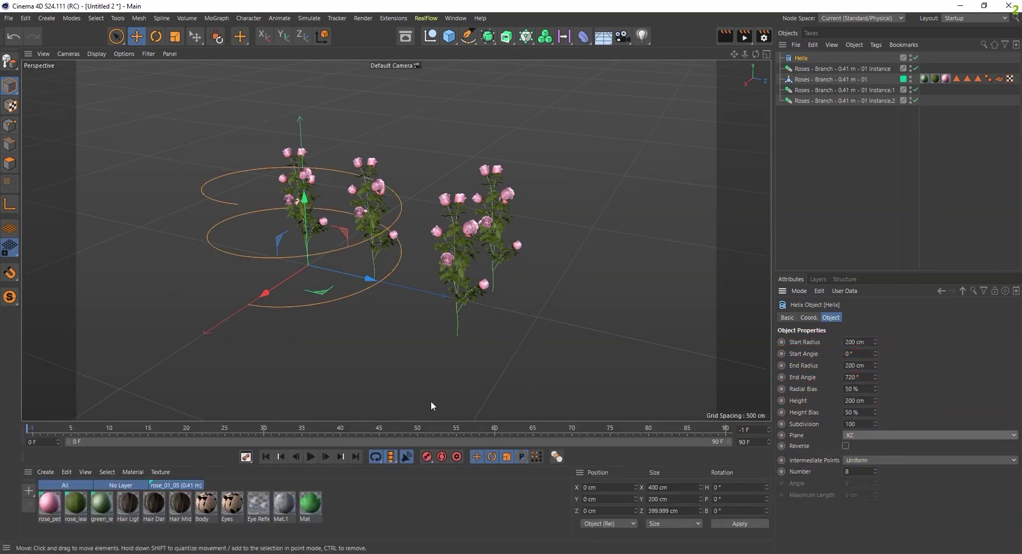
Move the helix along Z to about 203 cm and scale it up uniformly to a radius of about 261 cm.
alt+drag(417, 399, 426, 249)
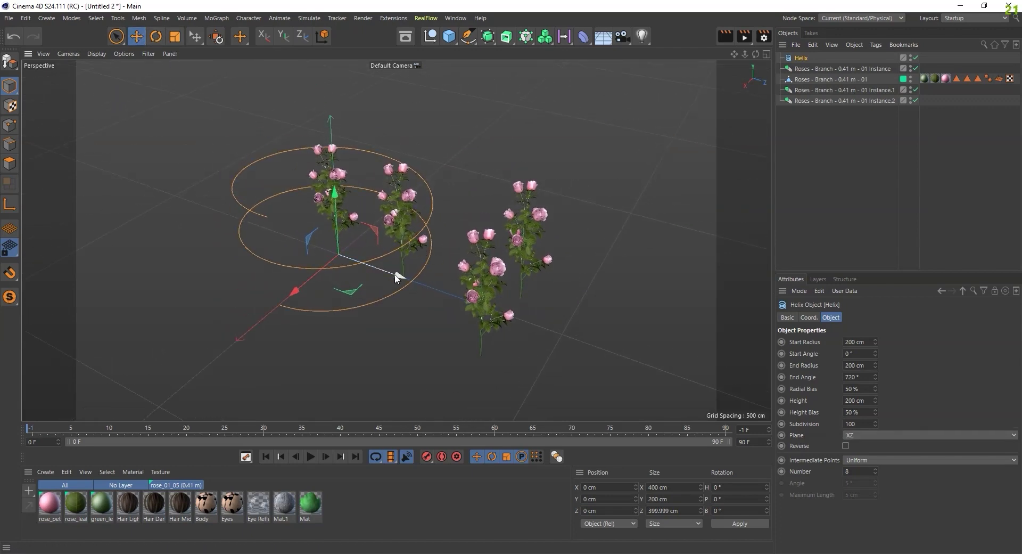
drag(397, 275, 484, 305)
mouse_move(636, 361)
alt+mouse_down()
mouse_move(545, 341)
mouse_move(616, 321)
mouse_move(625, 353)
alt+mouse_up()
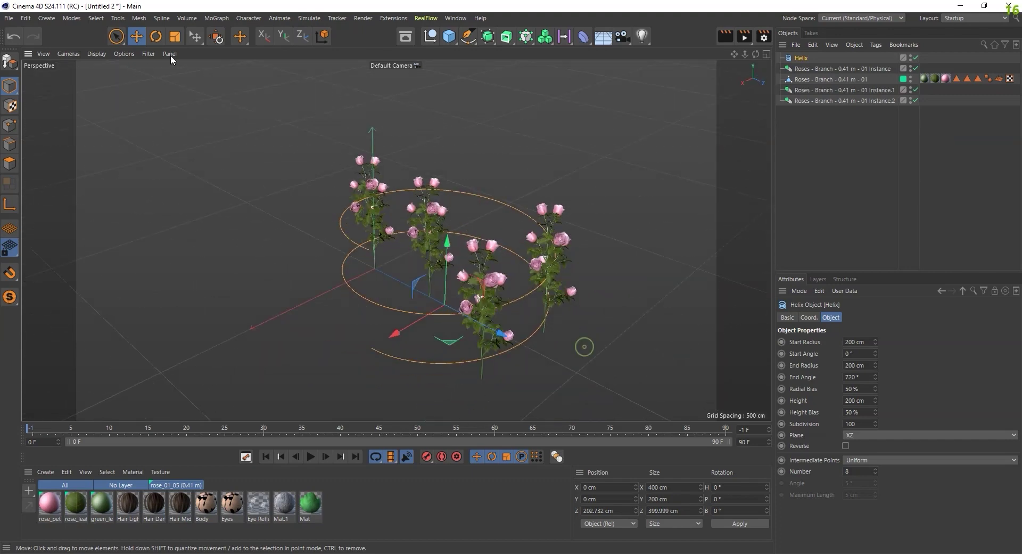
click(172, 37)
drag(626, 285, 707, 286)
alt+drag(641, 330, 601, 325)
click(137, 37)
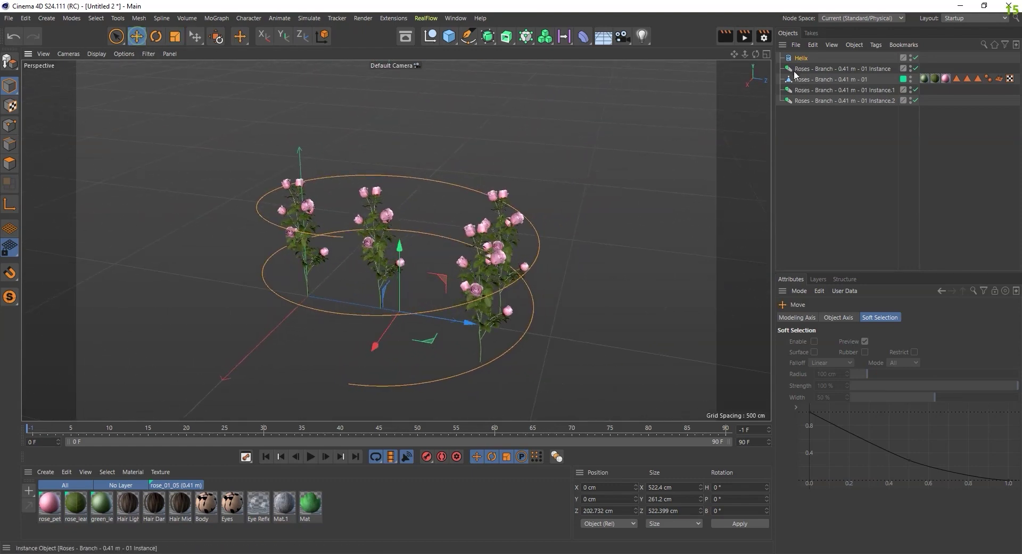
Convert the parametric helix into an editable spline.
click(808, 69)
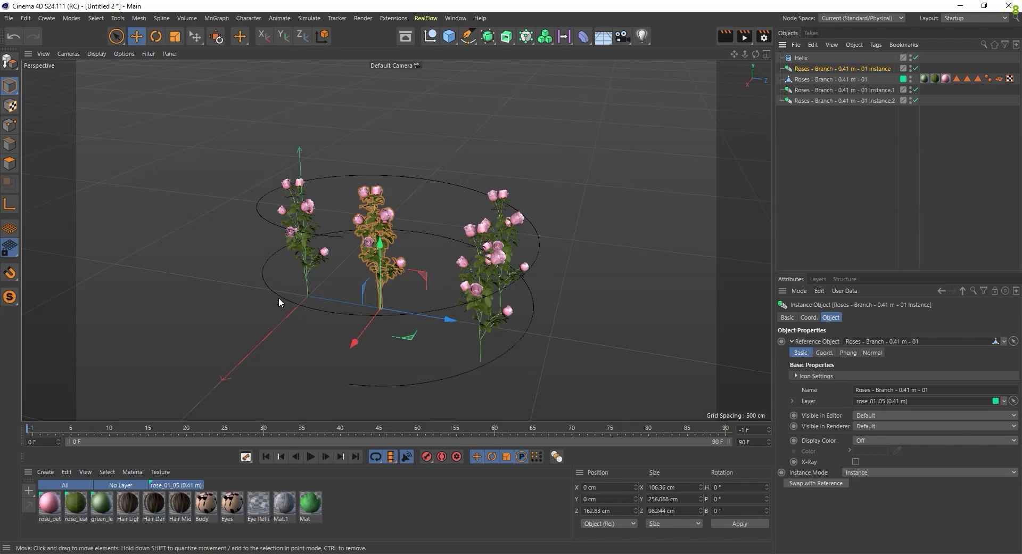
click(799, 58)
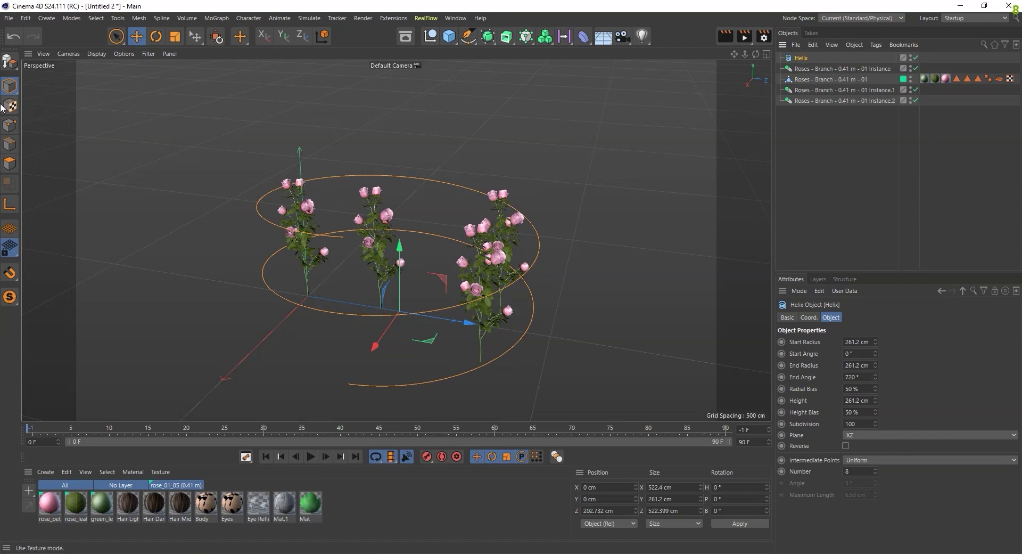
click(14, 63)
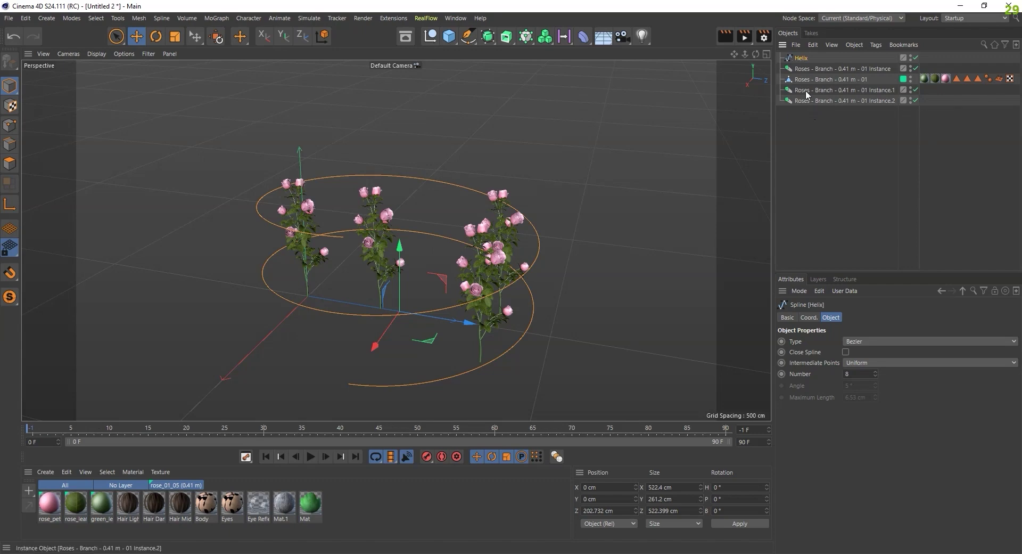
Set the first rose instance's mode to Multi-Instance and use the Helix as its positions source.
click(807, 68)
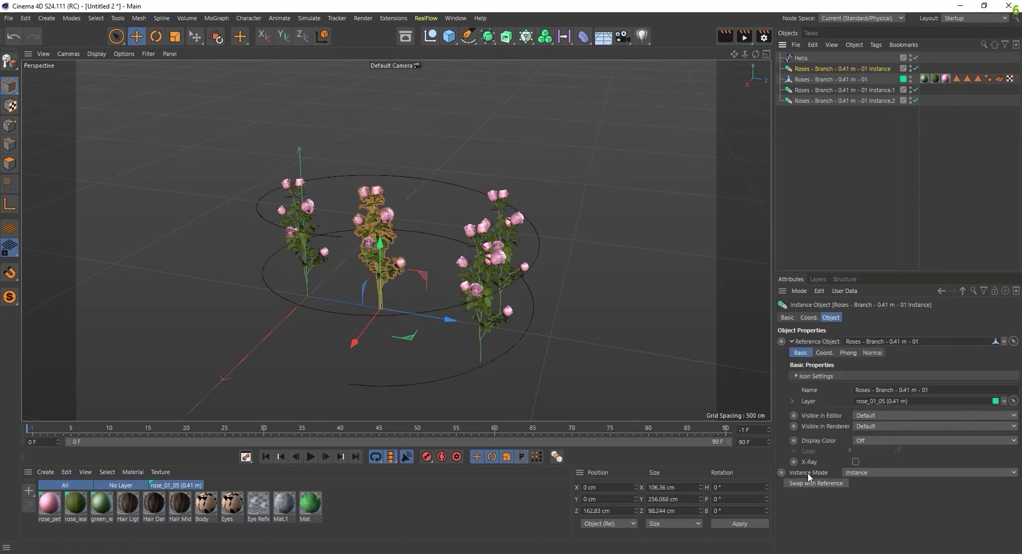
click(858, 472)
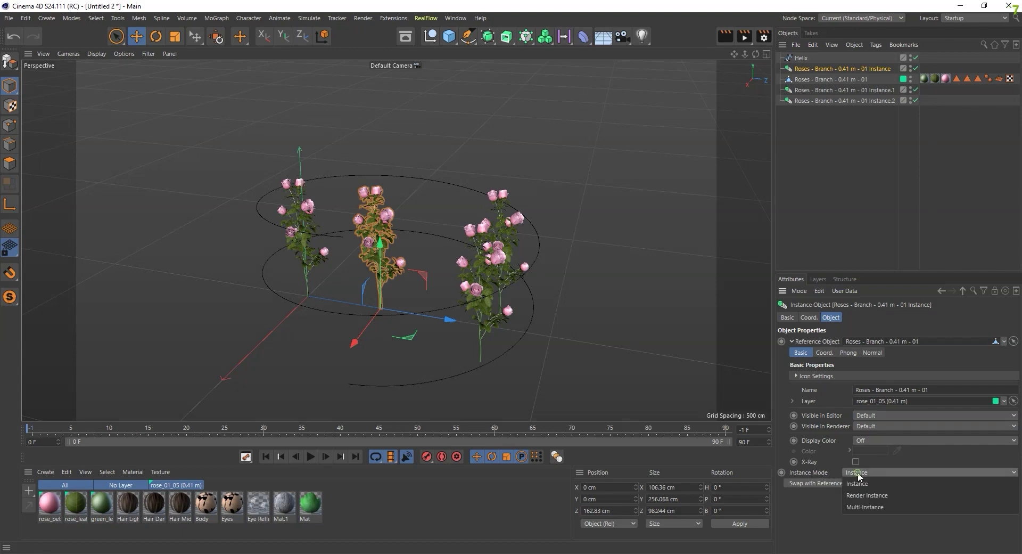
click(861, 506)
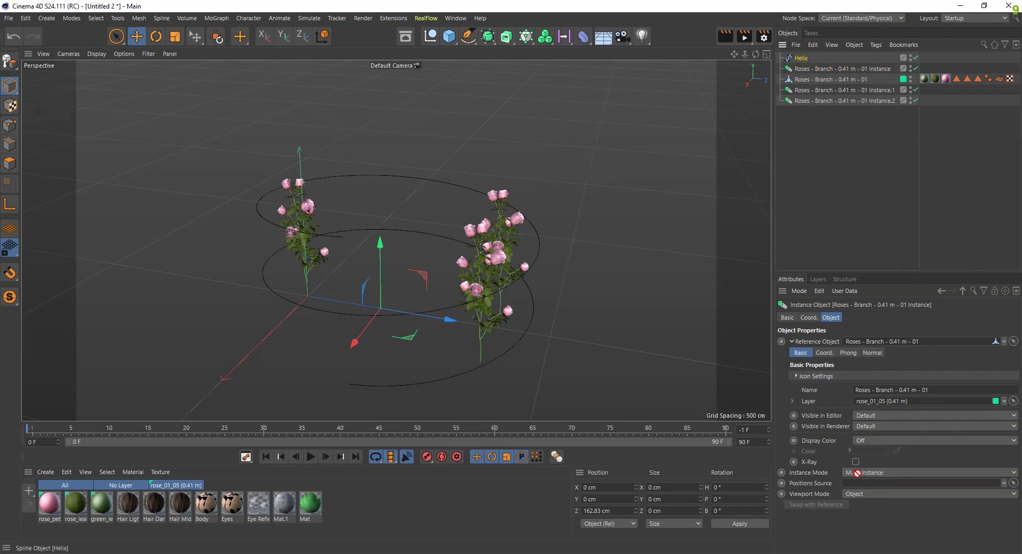
drag(857, 486, 858, 486)
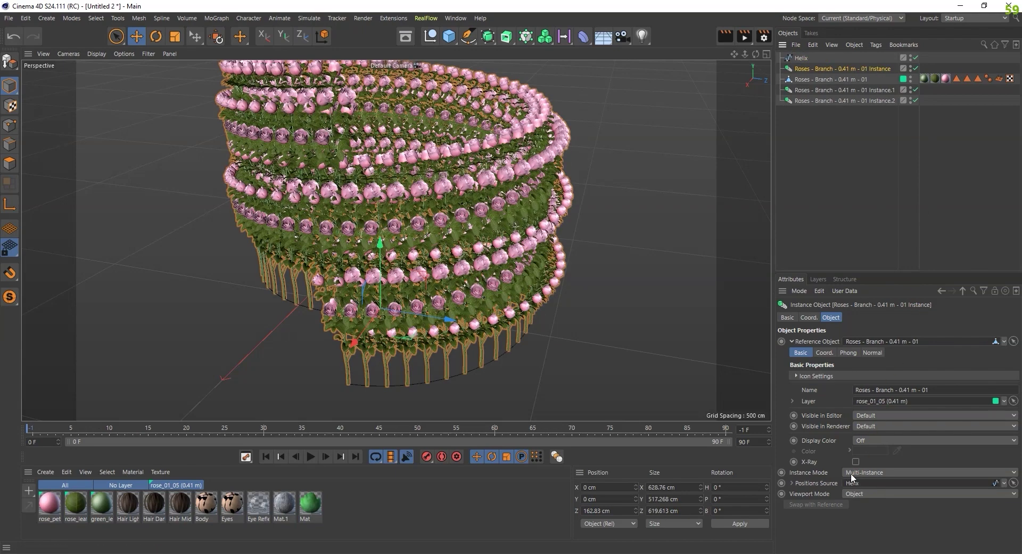
Scale the original rose branch down uniformly to a height of about 135 cm.
alt+drag(703, 294, 495, 261)
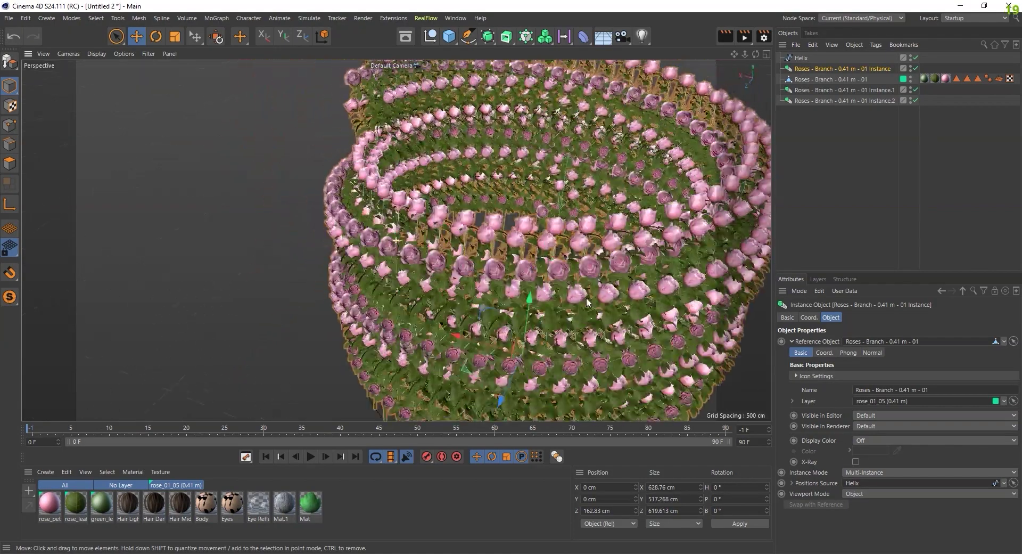
alt+middle_drag(495, 261, 405, 255)
alt+drag(400, 252, 605, 231)
click(813, 79)
scroll(596, 272, down, 3)
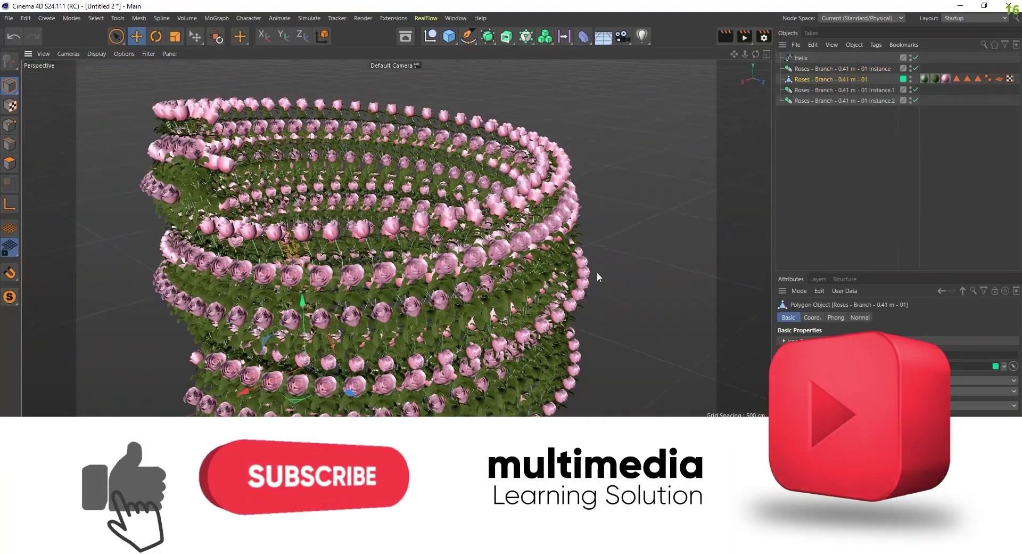
alt+middle_drag(597, 271, 591, 227)
click(174, 36)
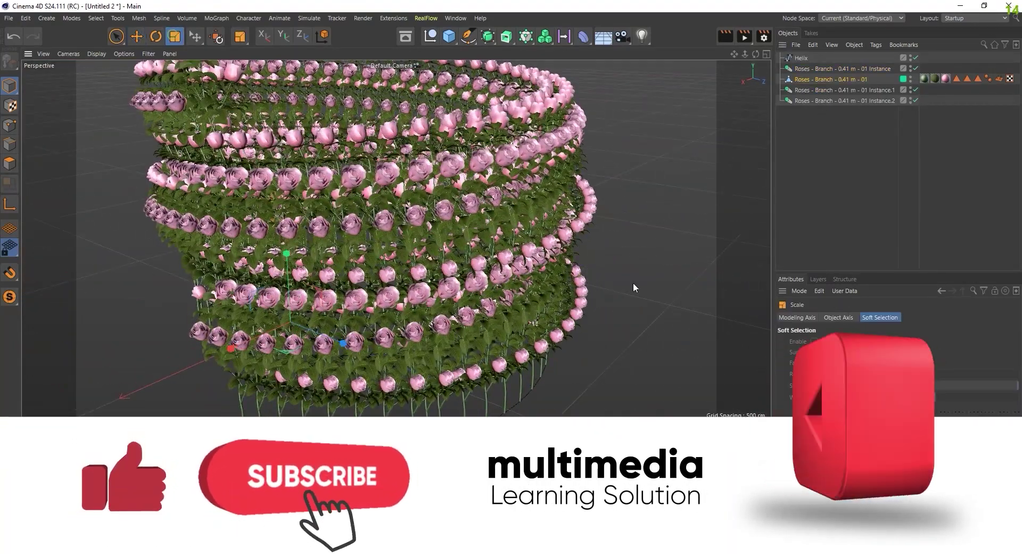
drag(646, 226, 461, 271)
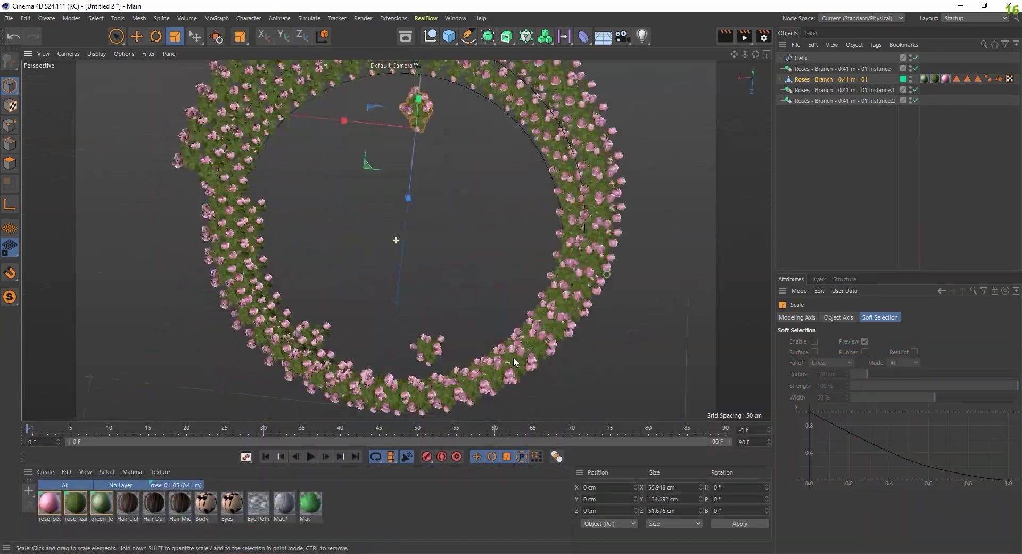
alt+drag(514, 358, 678, 283)
scroll(599, 260, up, 2)
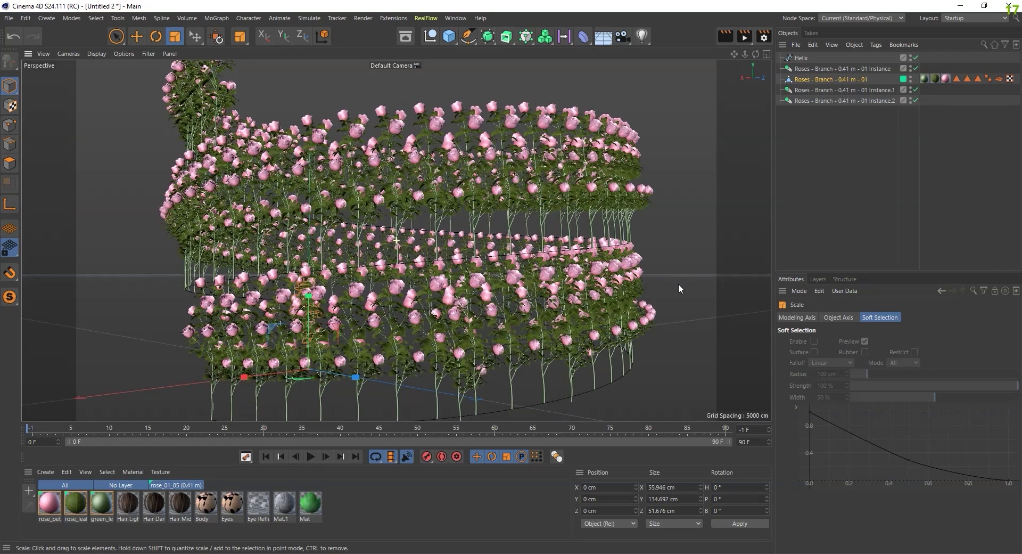